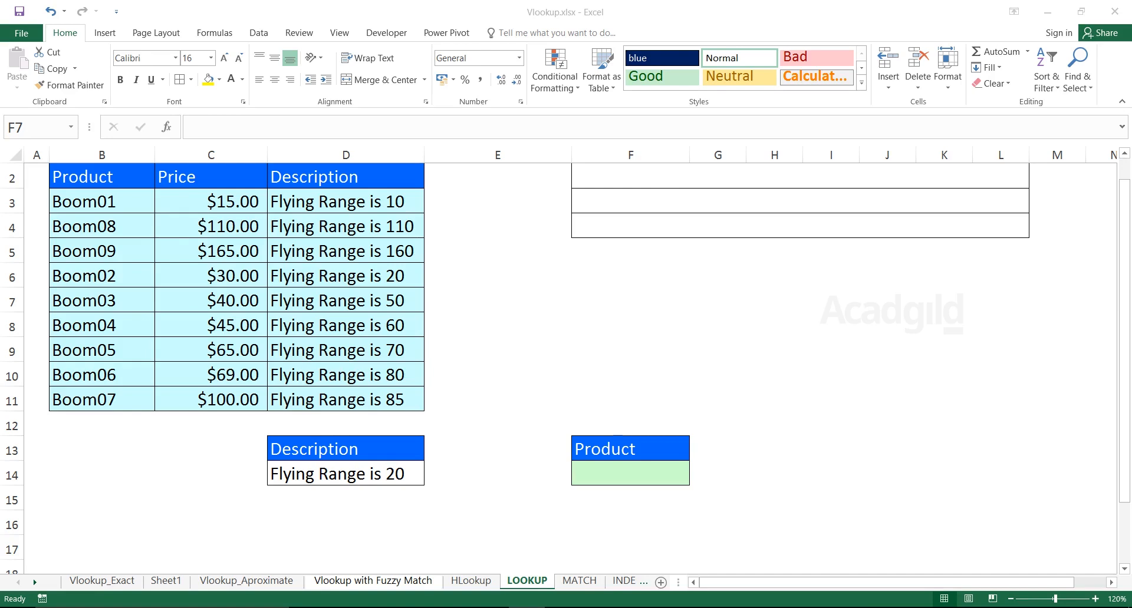
Examine the product table, comparing the Description and Product columns and the matching entries in rows 4, 5 and 10.
click(631, 300)
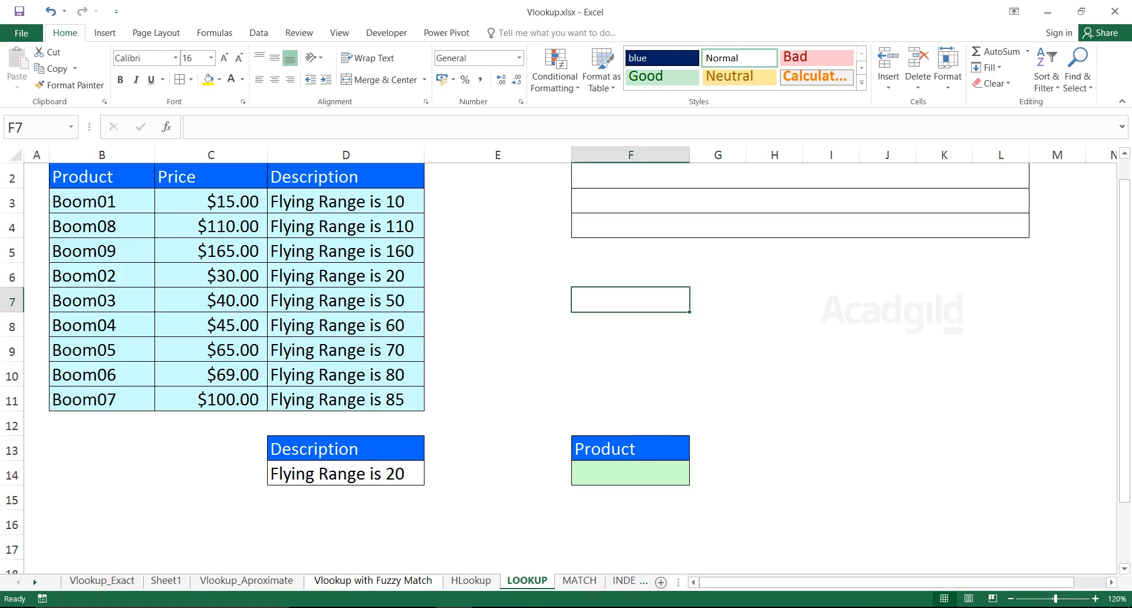
mouse_move(101, 251)
mouse_down()
mouse_move(348, 252)
mouse_move(89, 251)
mouse_up()
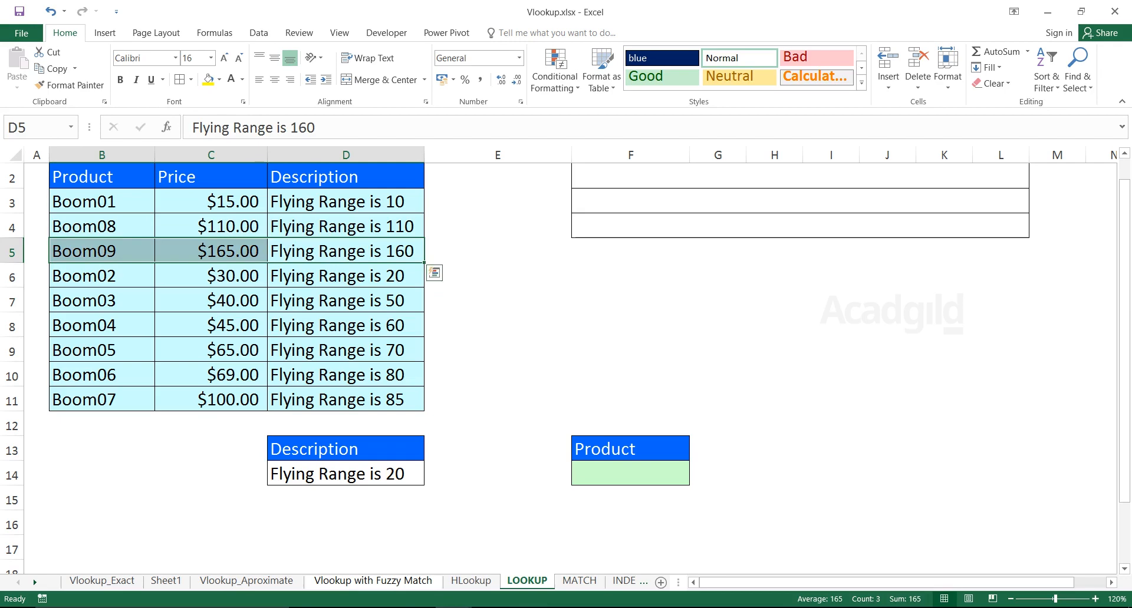
drag(276, 201, 345, 401)
drag(102, 201, 101, 401)
drag(345, 202, 345, 423)
drag(101, 202, 102, 401)
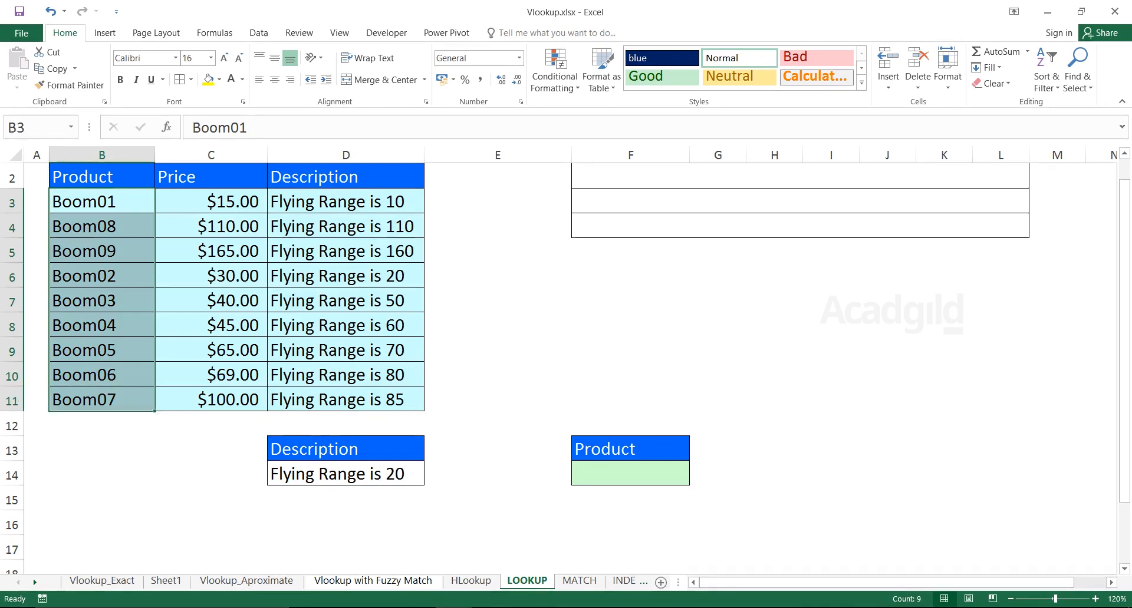
click(346, 226)
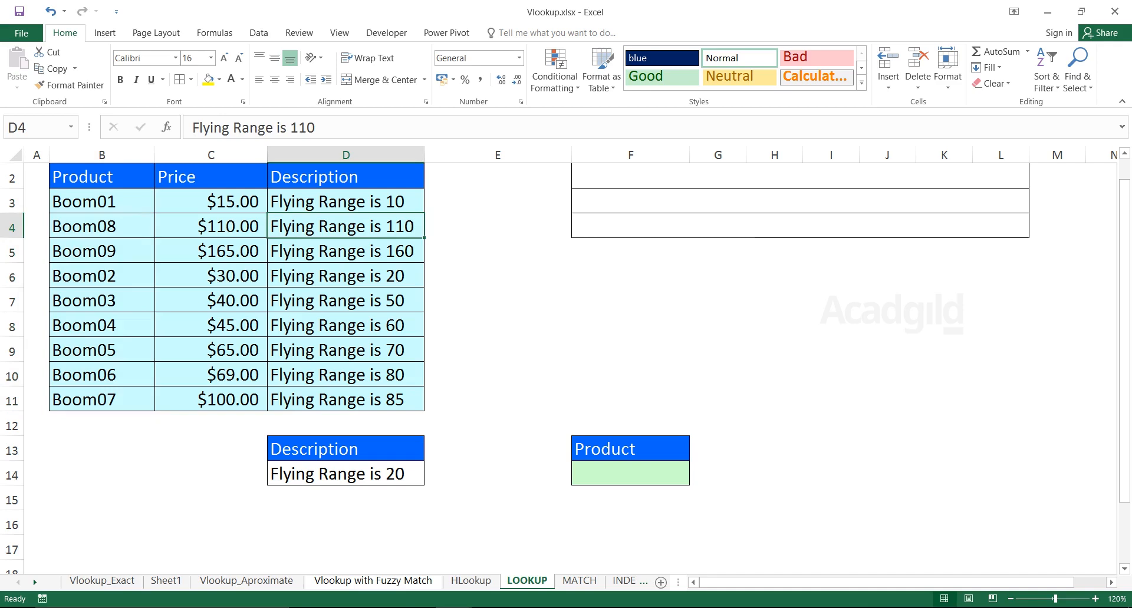
click(102, 226)
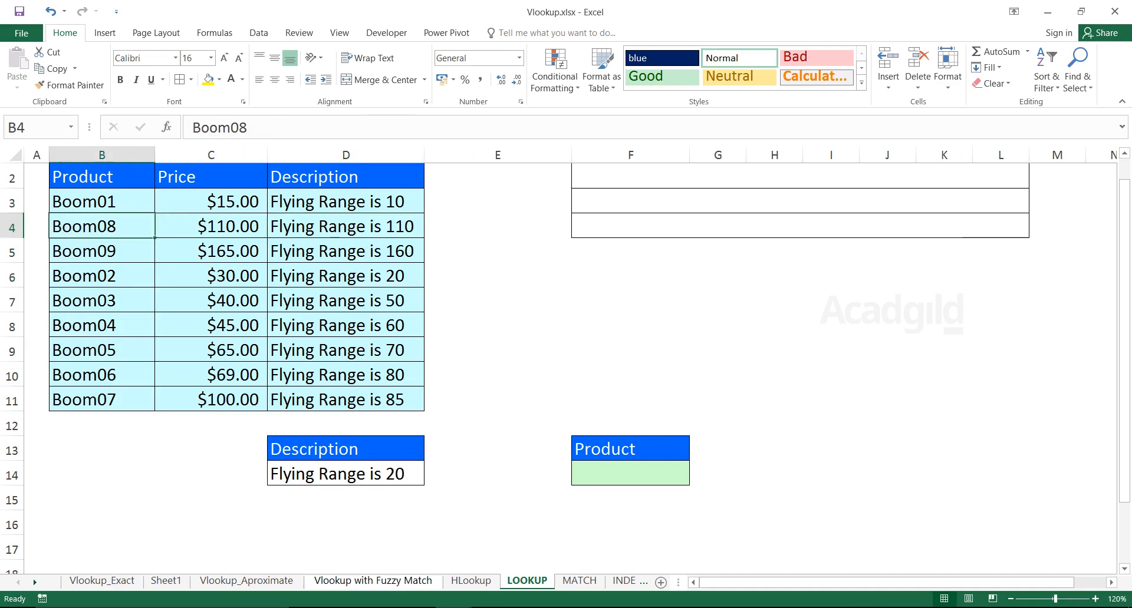
click(345, 375)
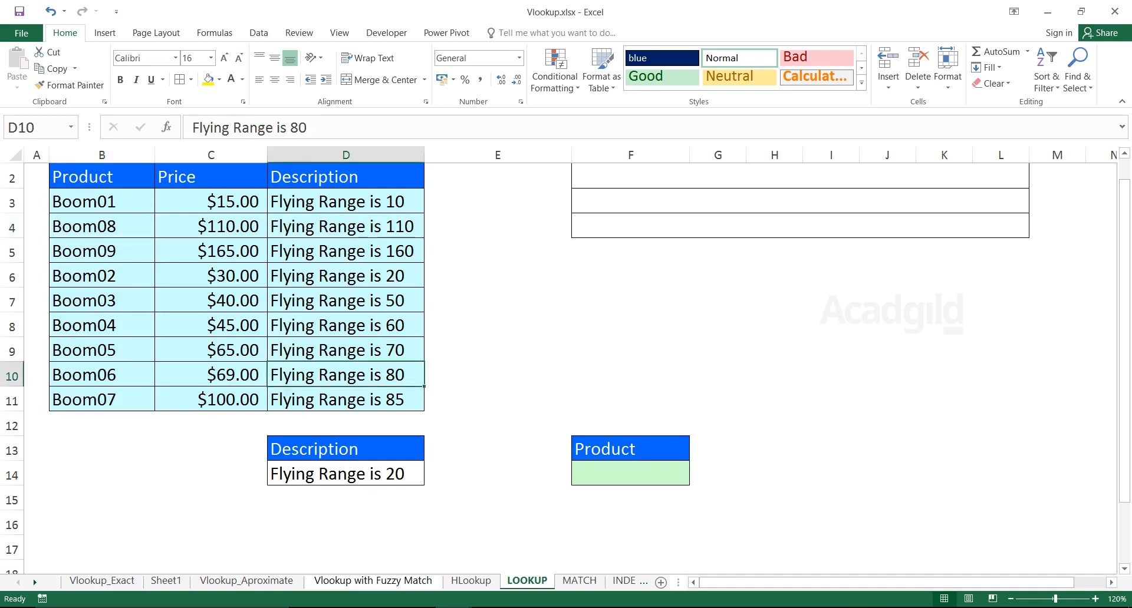
click(101, 375)
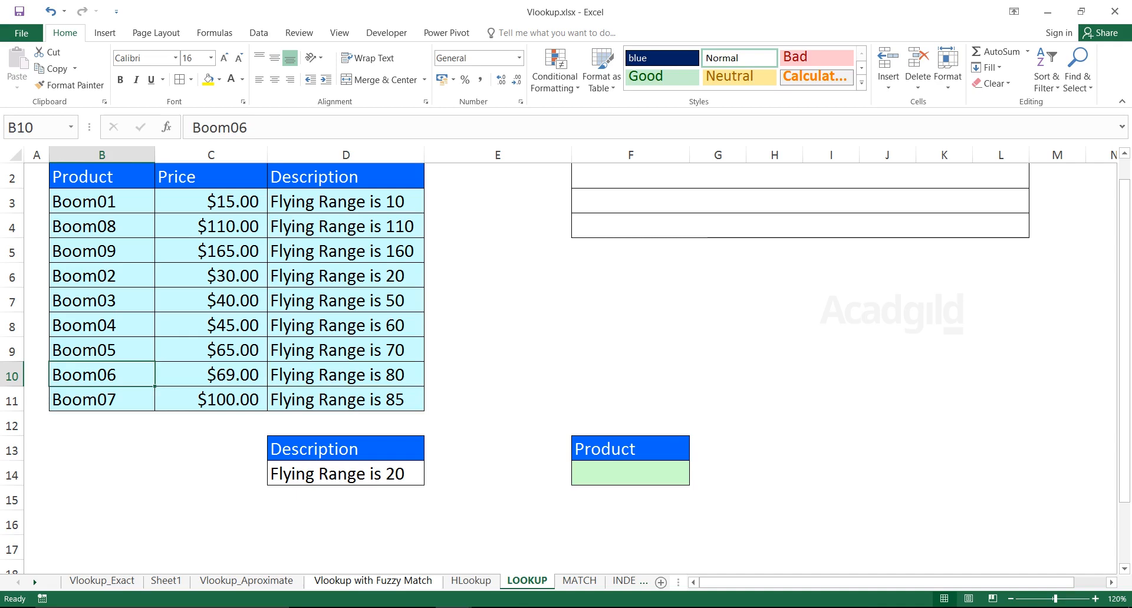
Examine the Description lookup cell D14 with its list of choices and the empty Product cell F14.
click(345, 474)
click(630, 474)
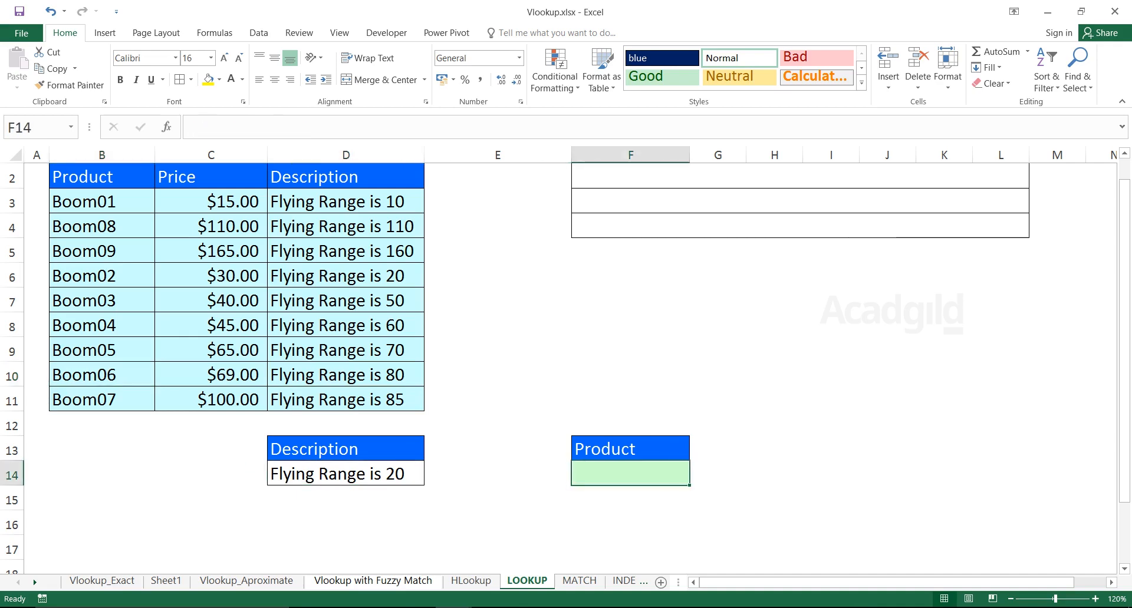
click(346, 474)
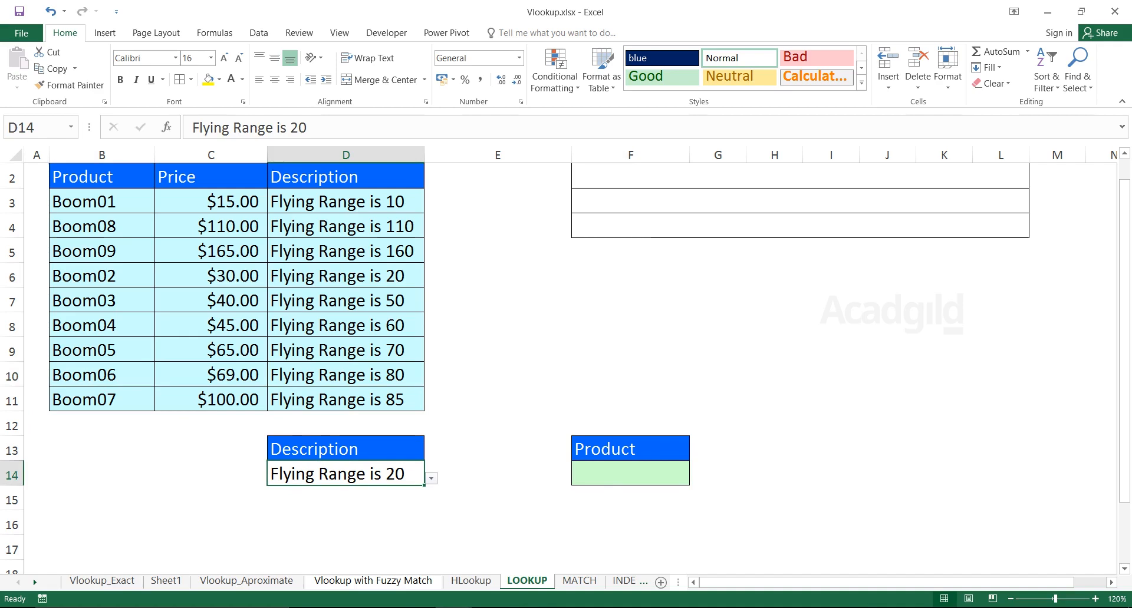
click(431, 479)
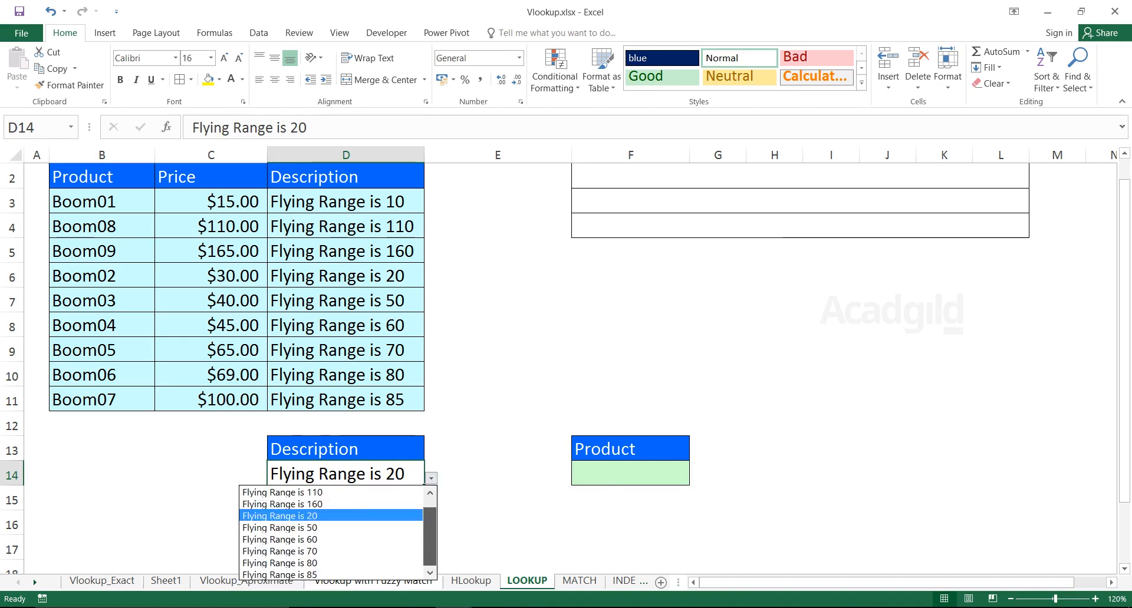
drag(430, 537, 430, 528)
Enter the formula =LOOKUP(D14,D3:D11,B3:B11) in the Product cell F14.
click(630, 474)
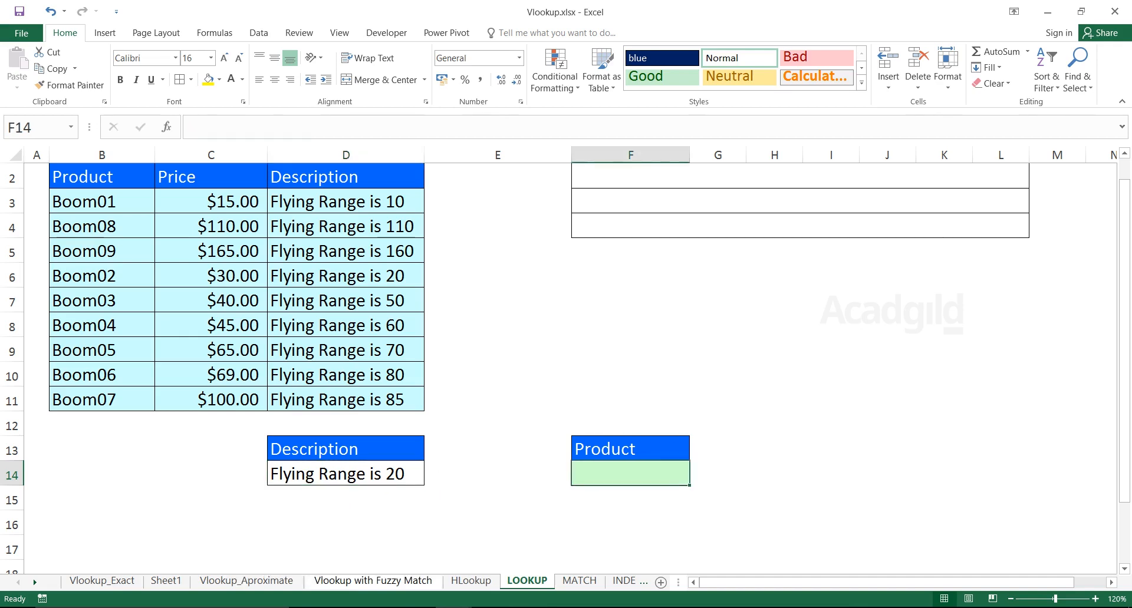
text(=Look)
key(Tab)
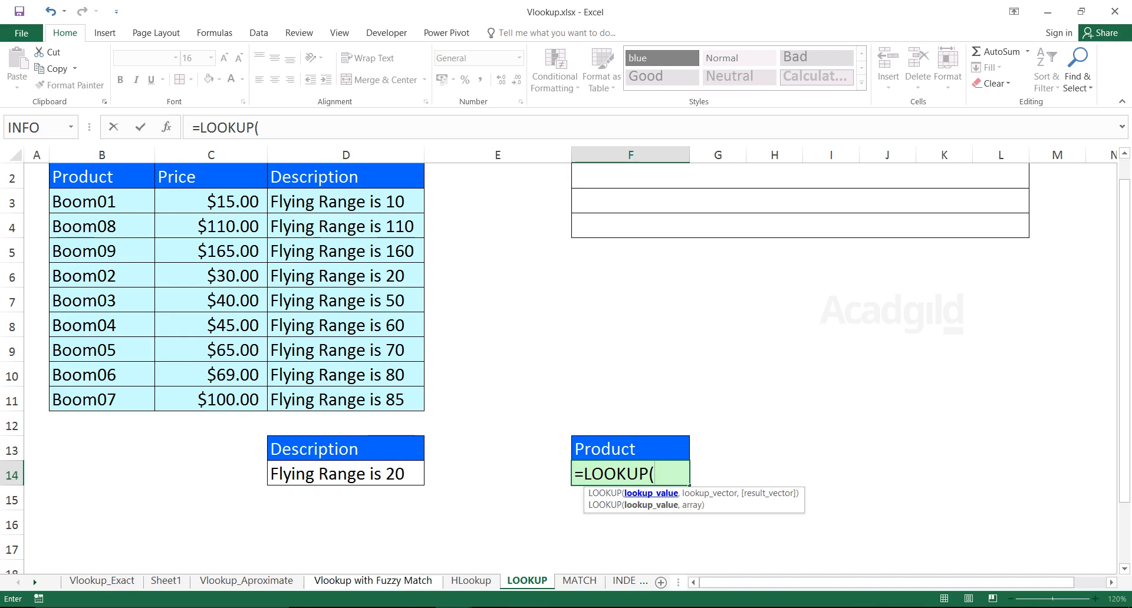
click(346, 474)
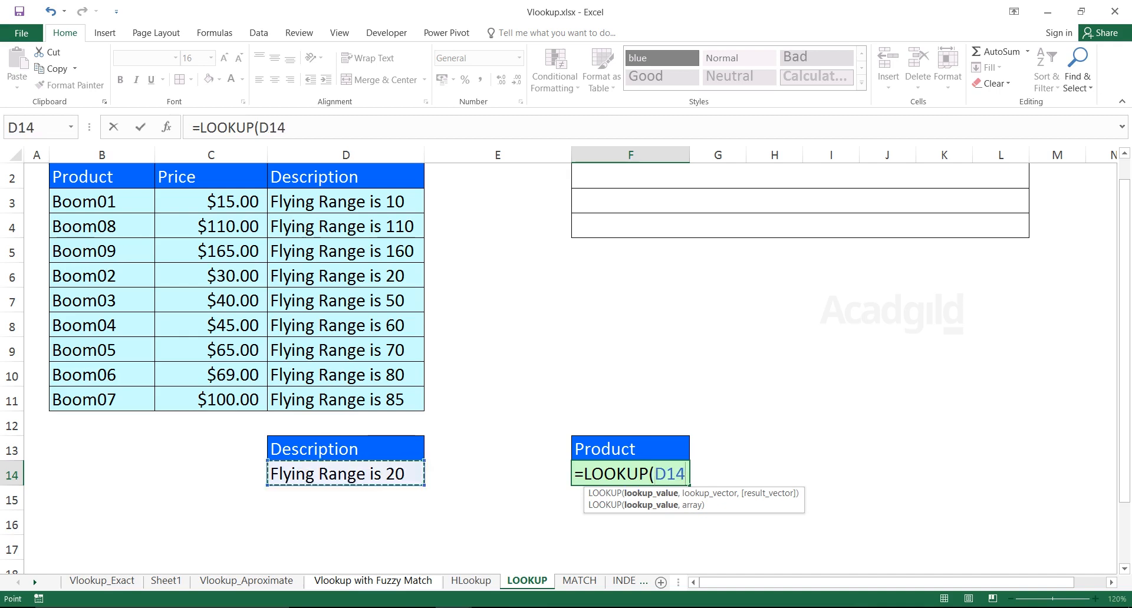
text(,)
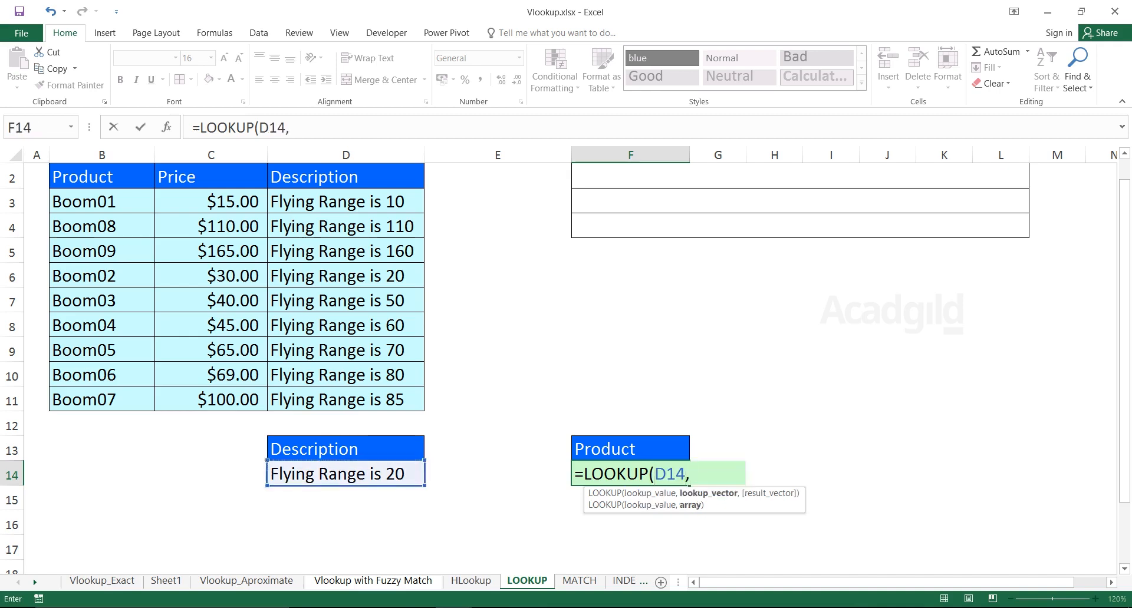
drag(346, 201, 416, 403)
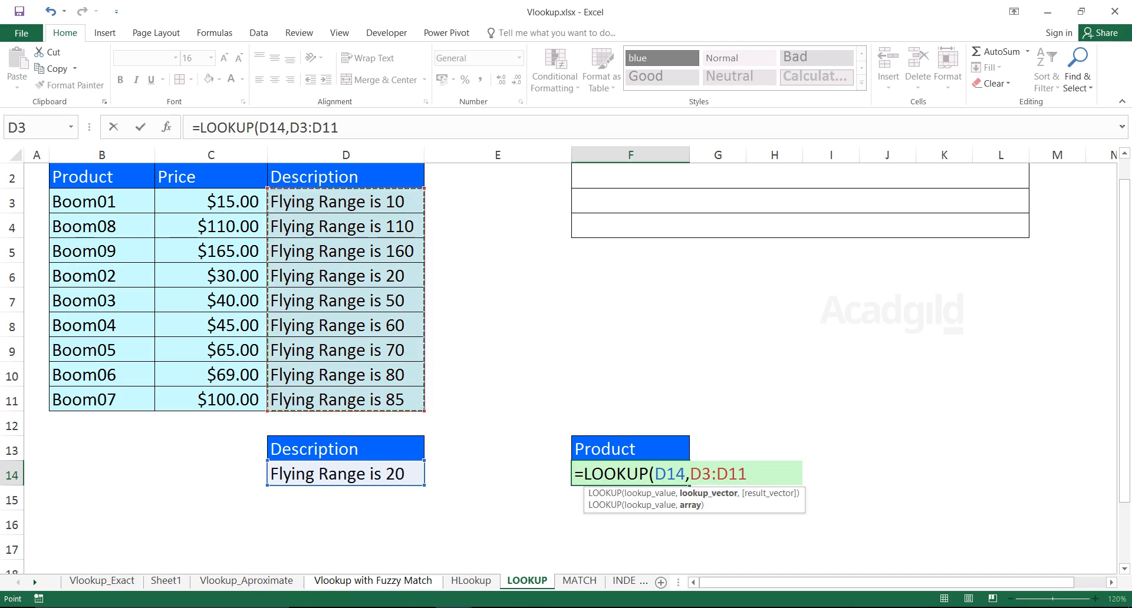
text(,)
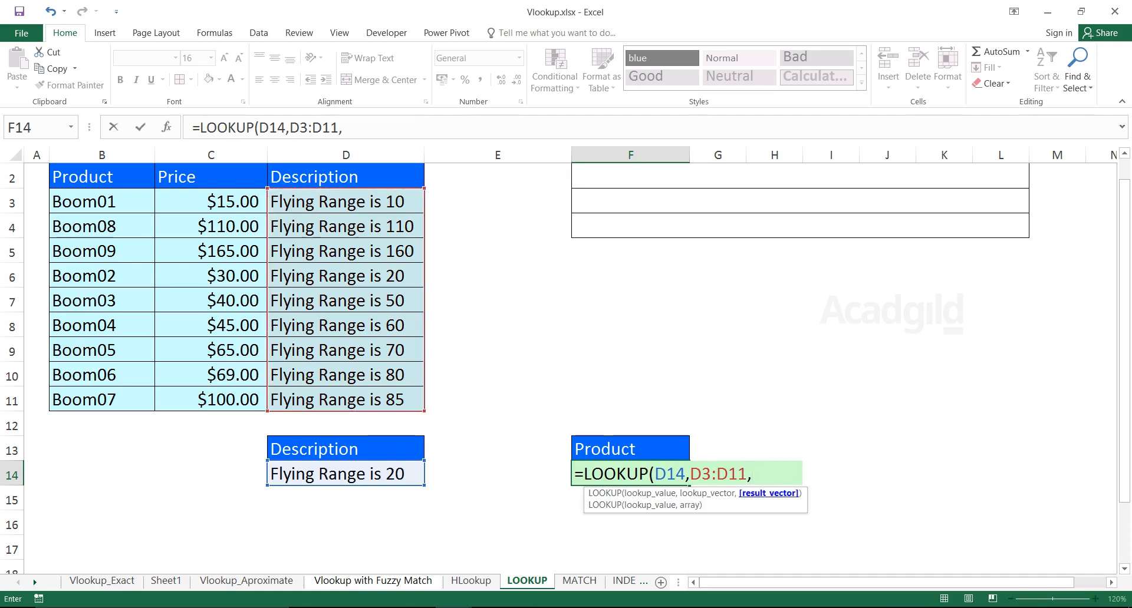
drag(101, 202, 101, 401)
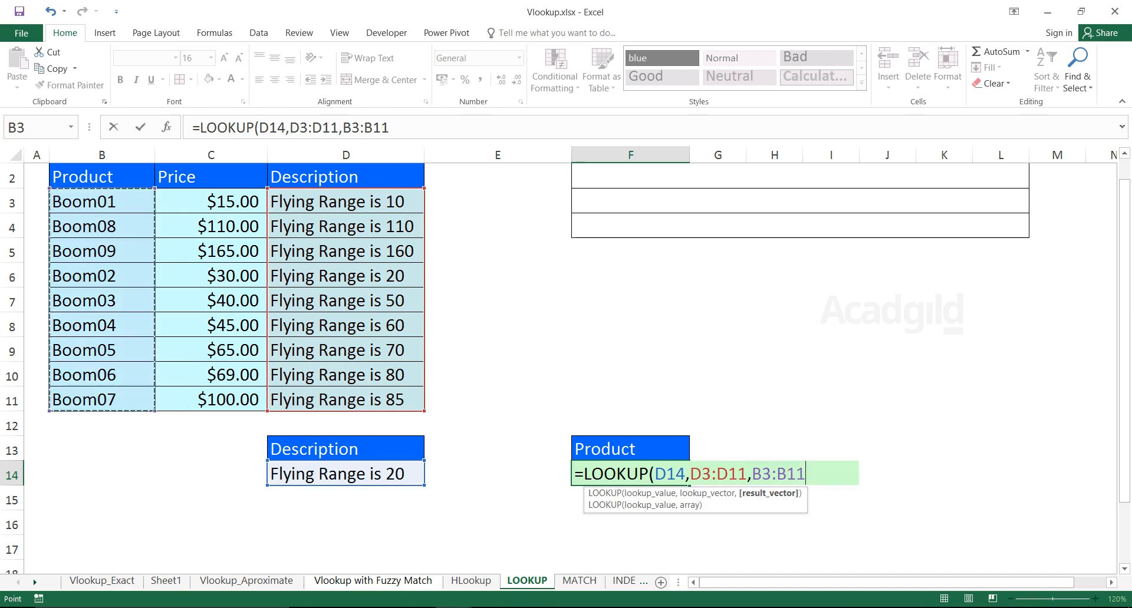
text())
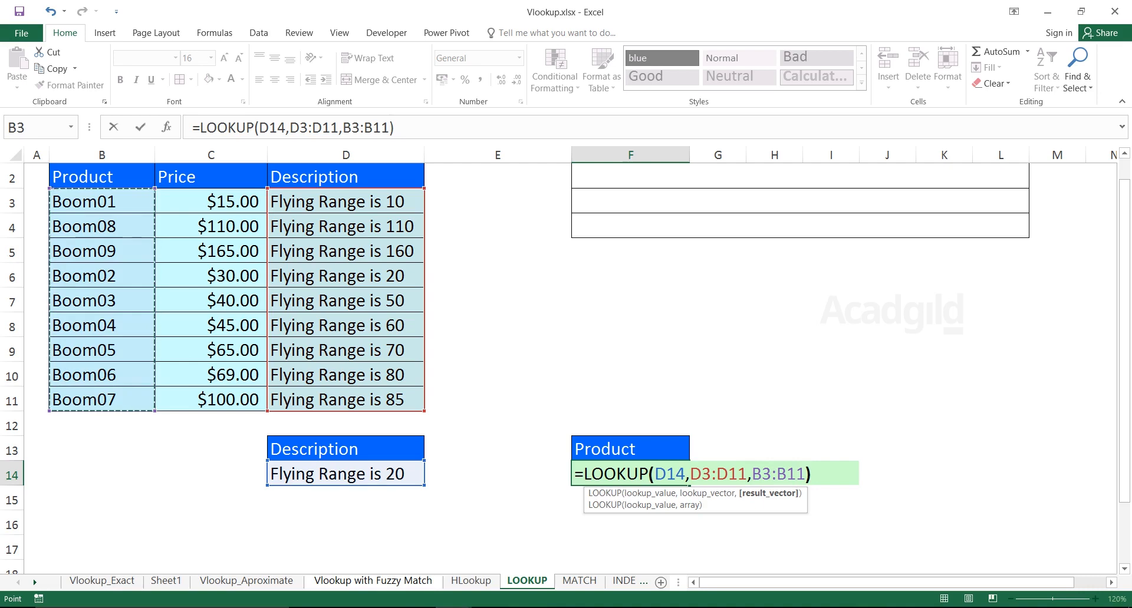
key(Return)
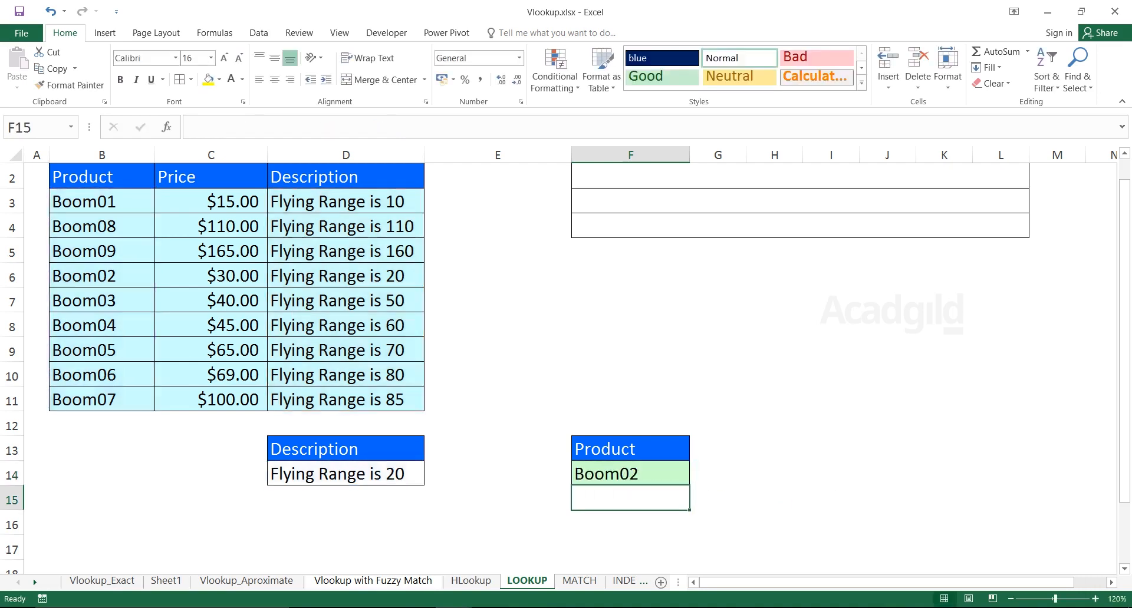
Check the table row for Flying Range is 20, then set D14 to Flying Range is 70 and compare the product found.
drag(354, 276, 94, 276)
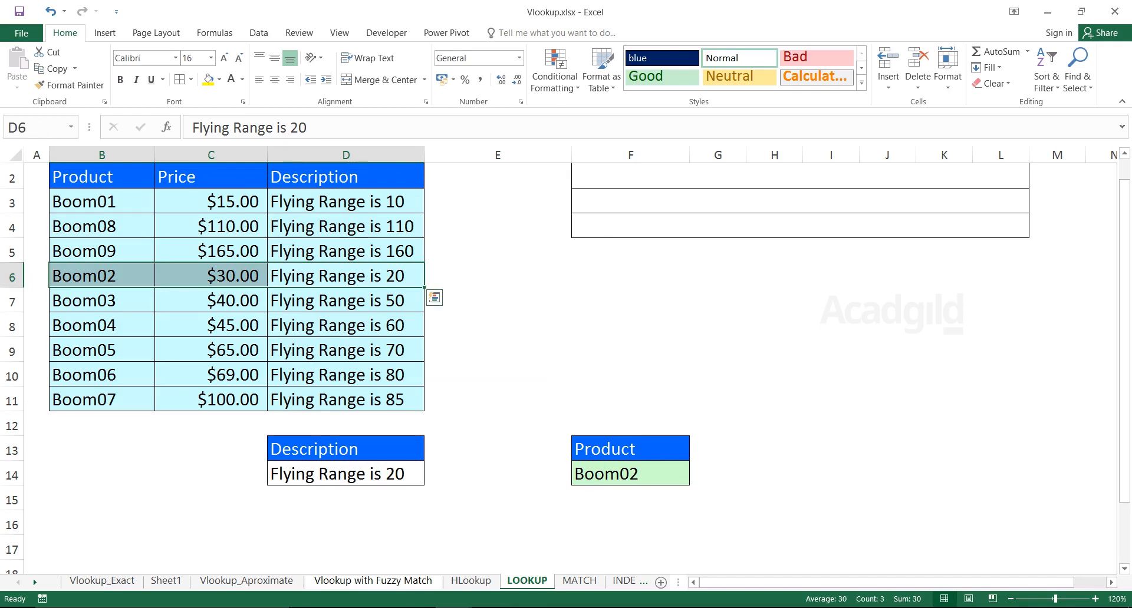
click(346, 474)
click(431, 479)
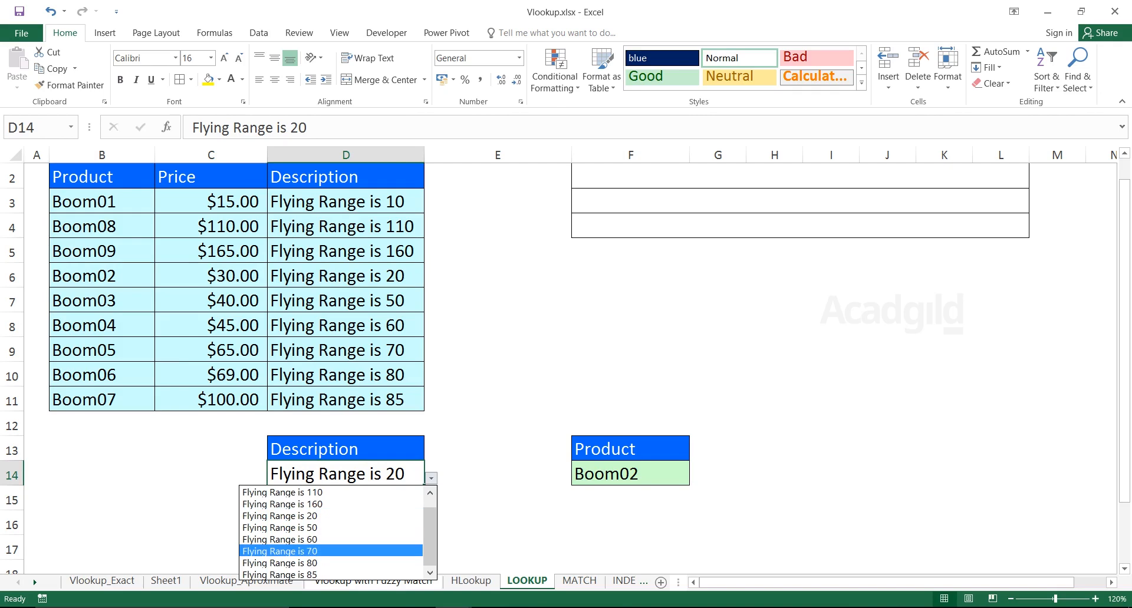
click(280, 552)
drag(102, 351, 354, 355)
click(630, 474)
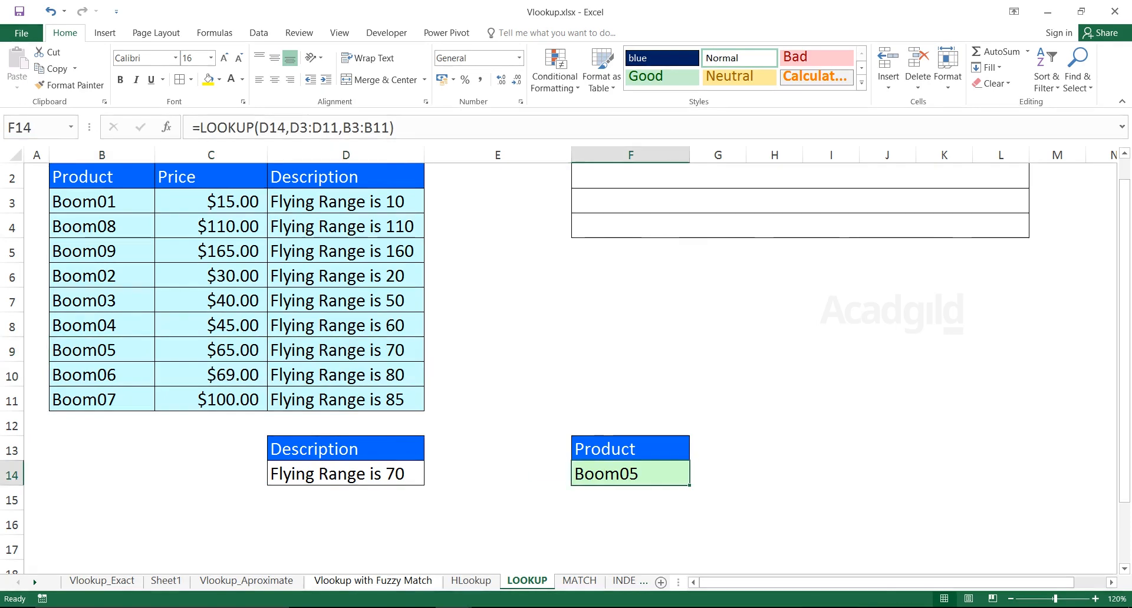
Set the Description in D14 to Flying Range is 160 and compare the product in F14 with the table row.
click(345, 500)
click(378, 475)
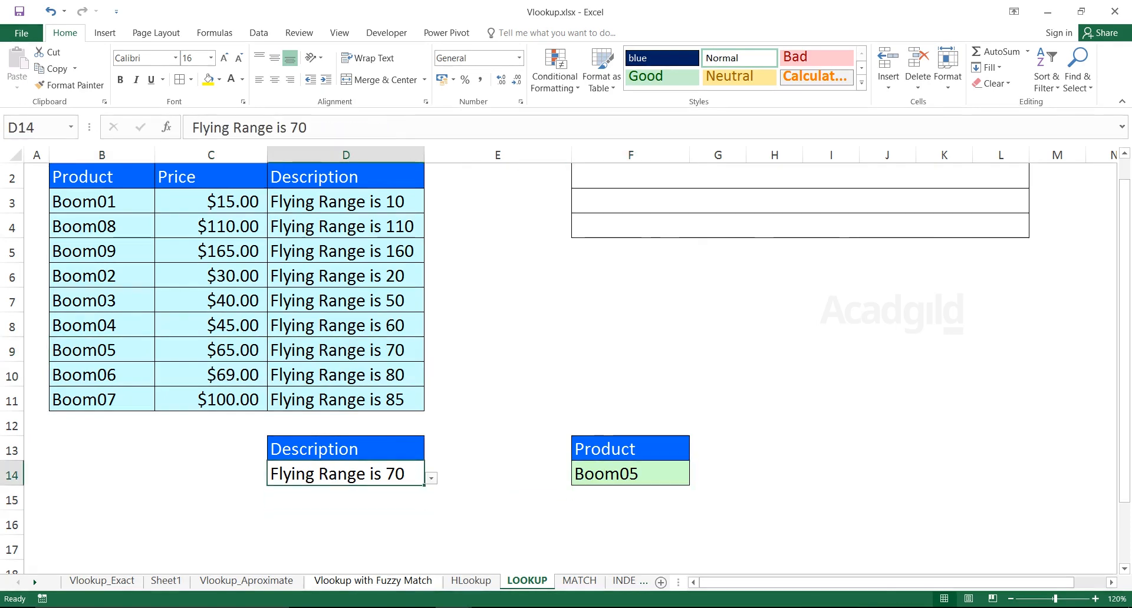
click(430, 479)
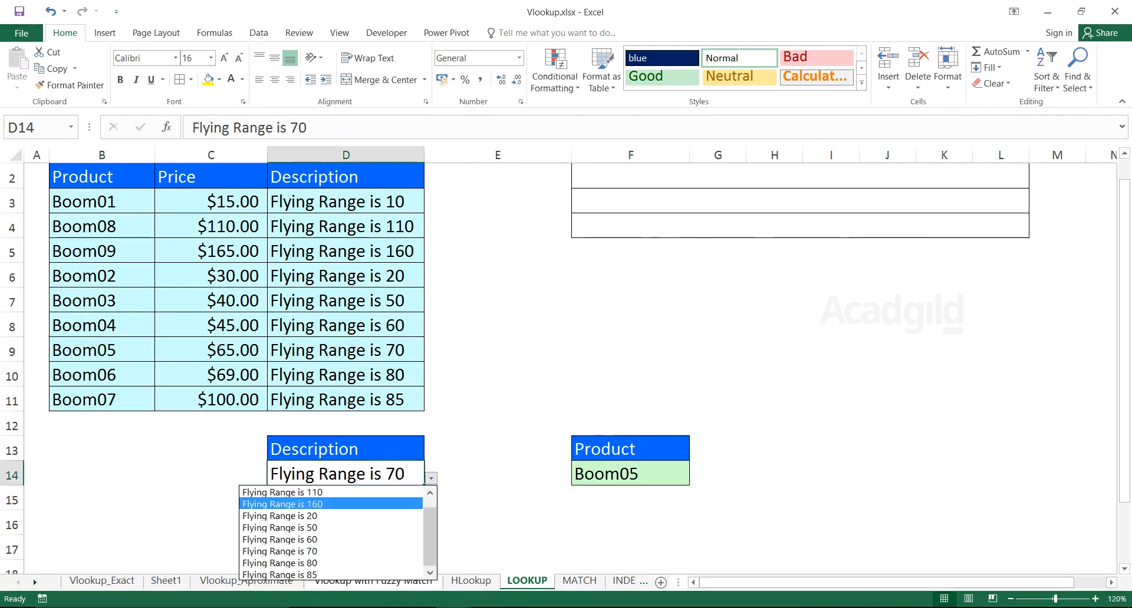
key(Down)
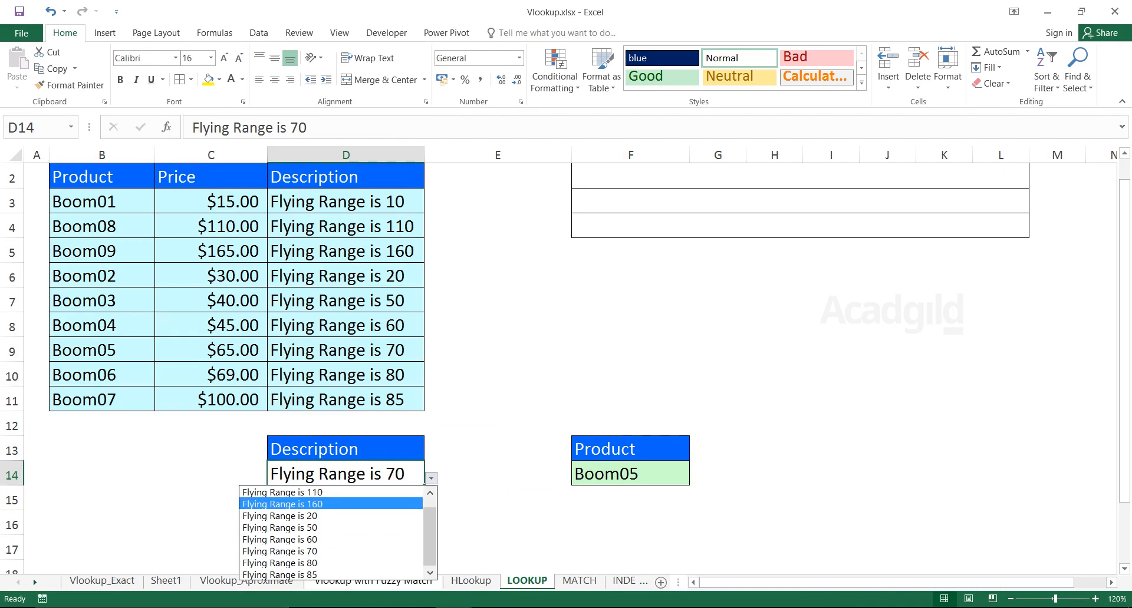
click(330, 505)
click(101, 275)
drag(88, 251, 354, 251)
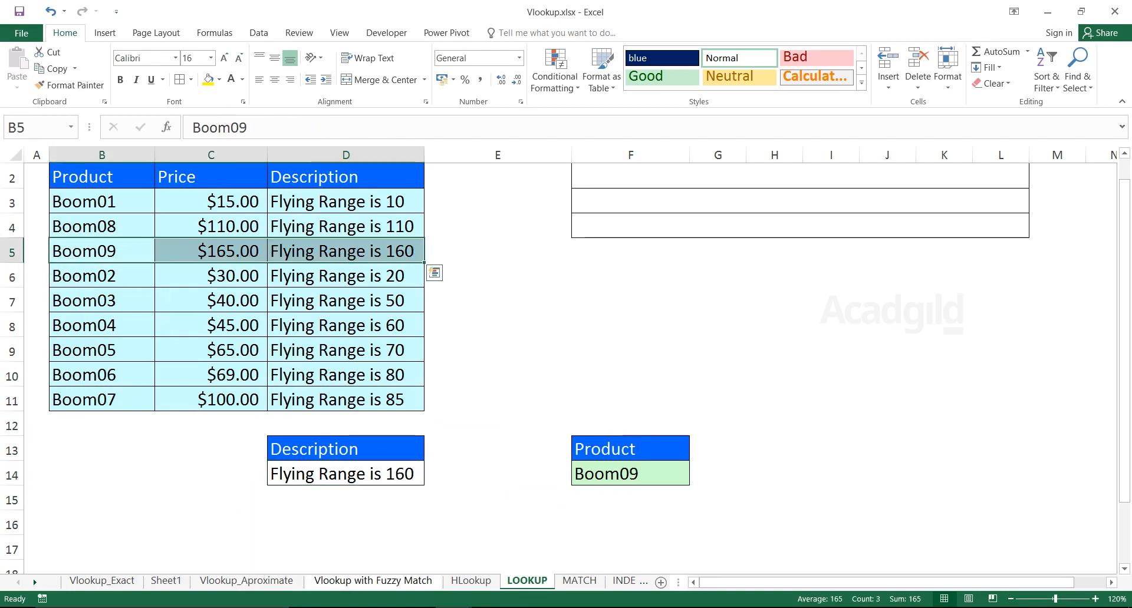
click(630, 474)
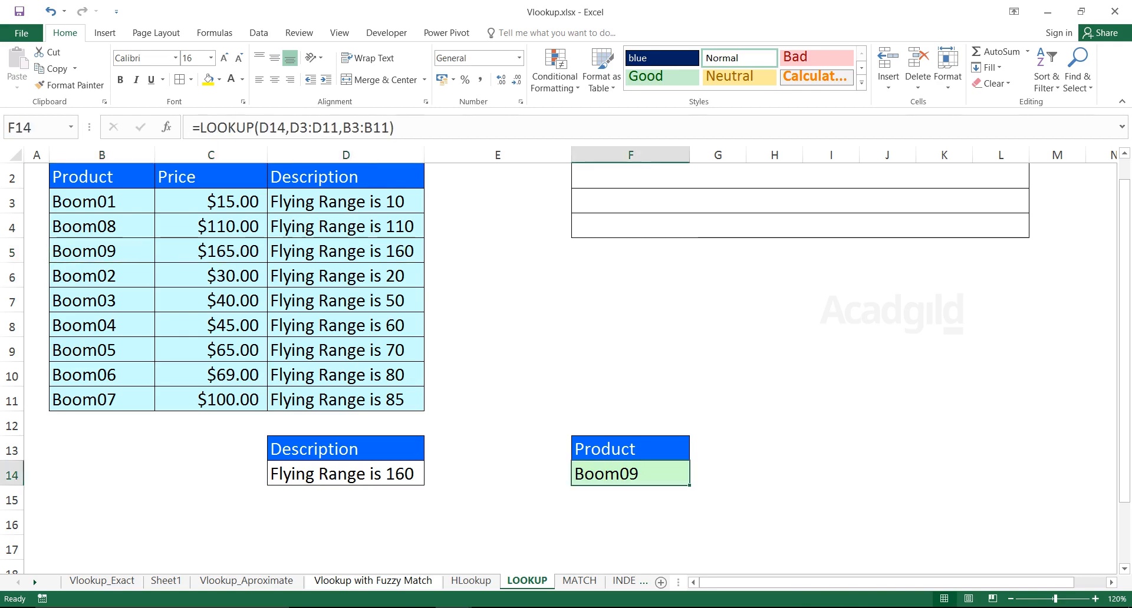
drag(497, 276, 37, 226)
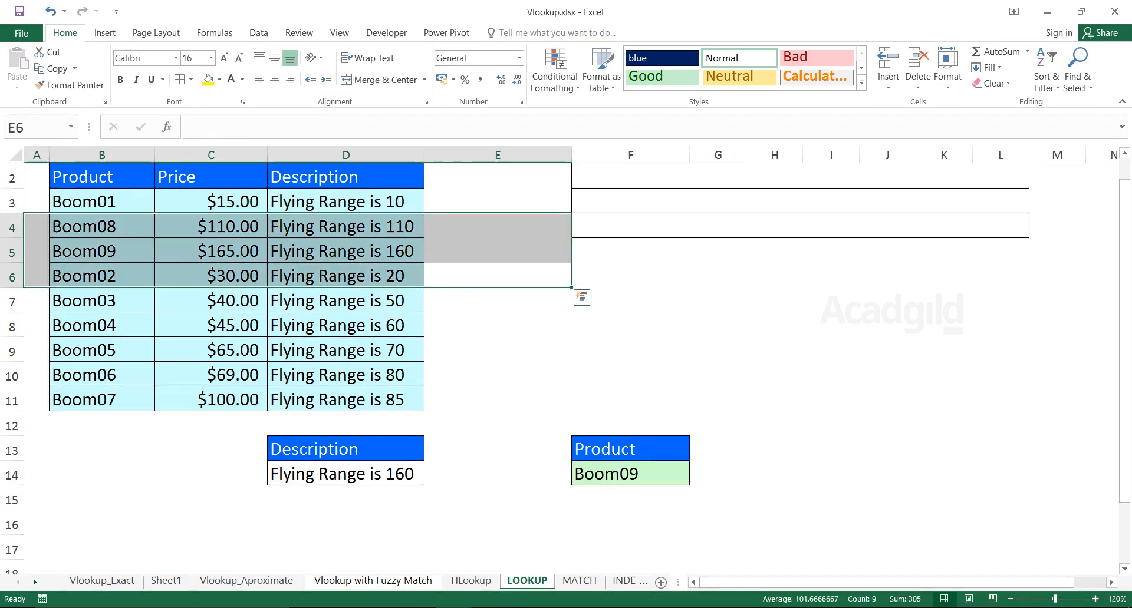
click(346, 227)
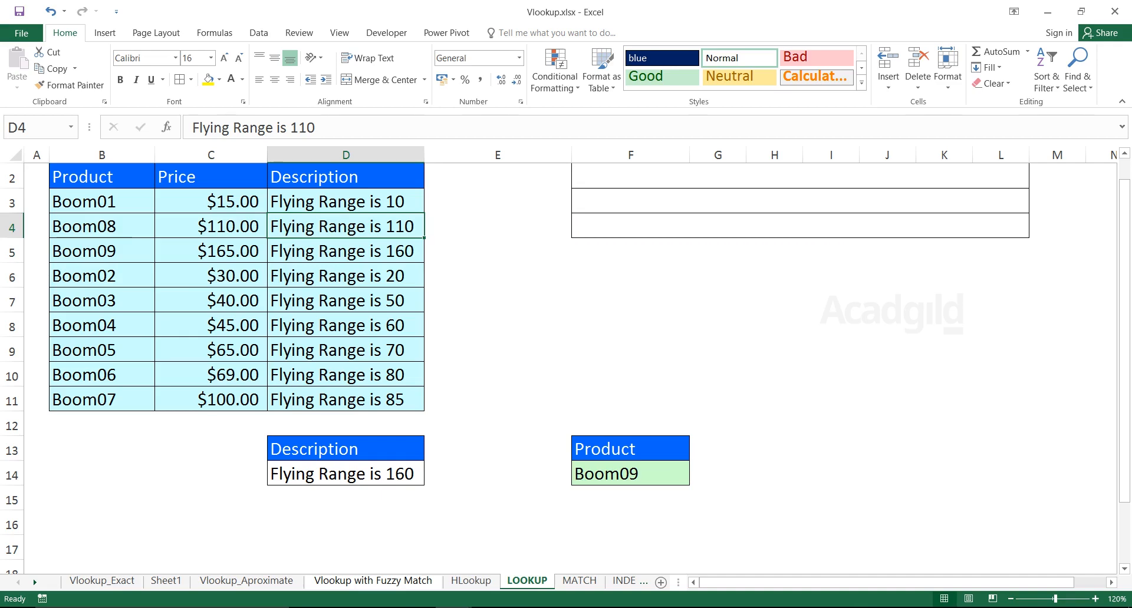
drag(799, 177, 800, 227)
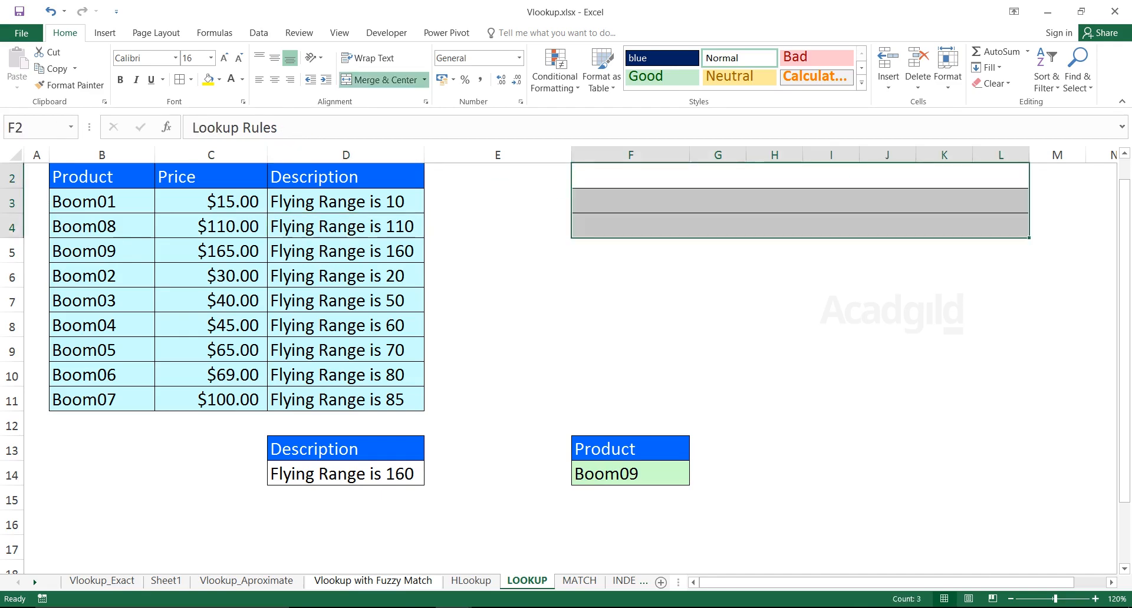
Clear the Product cell F14 and re-enter the formula =LOOKUP(D14,D3:D11,B3:B11).
click(630, 474)
key(Delete)
text(=)
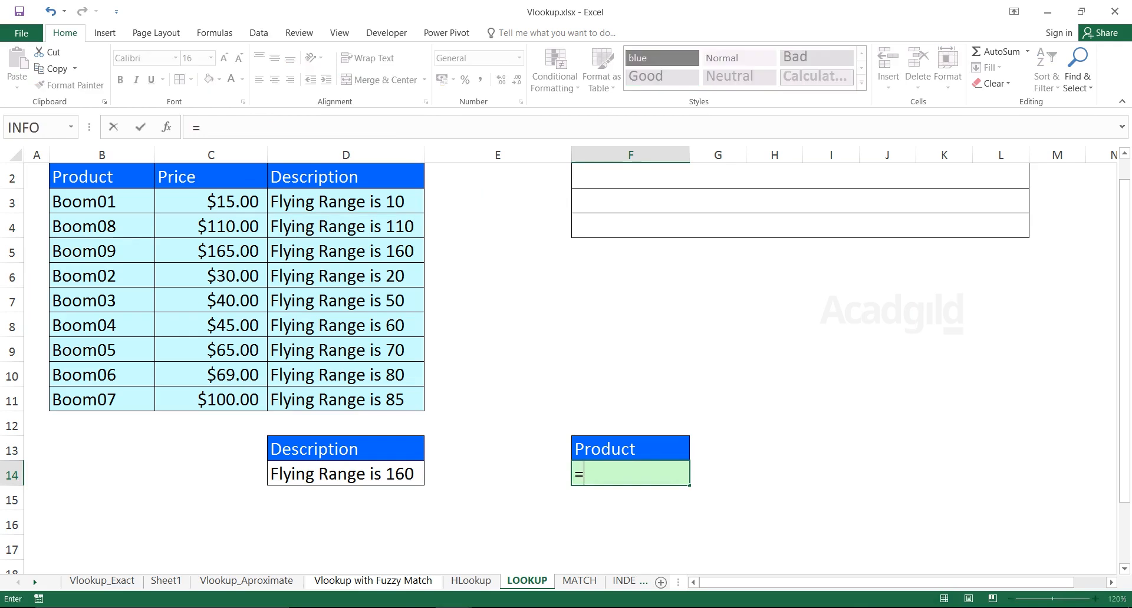
text(Look)
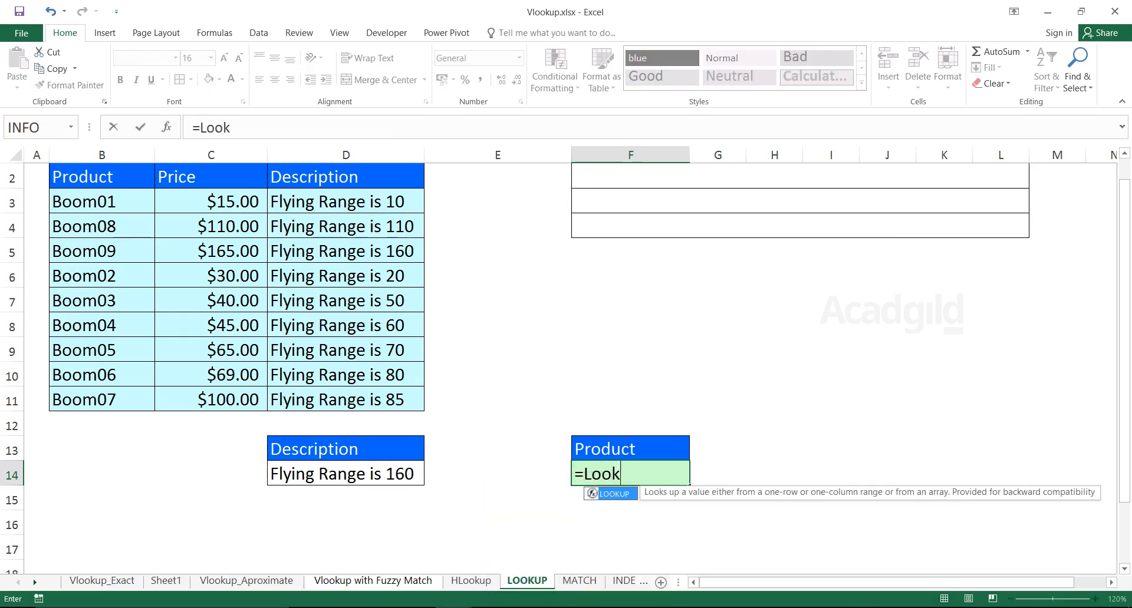
key(Tab)
click(345, 474)
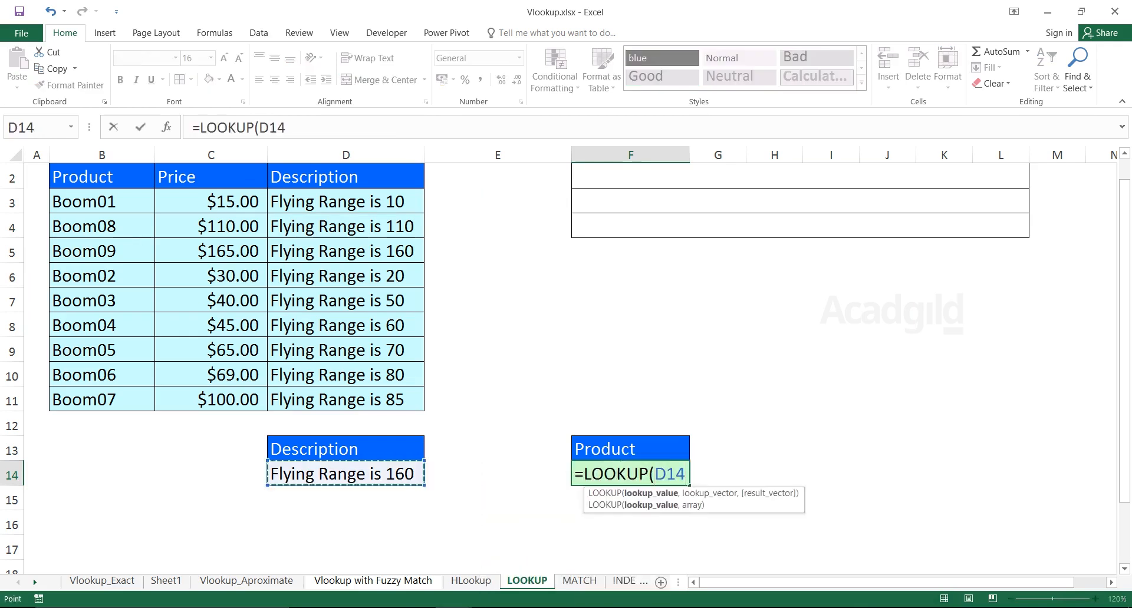
text(,)
drag(345, 202, 346, 400)
text(,)
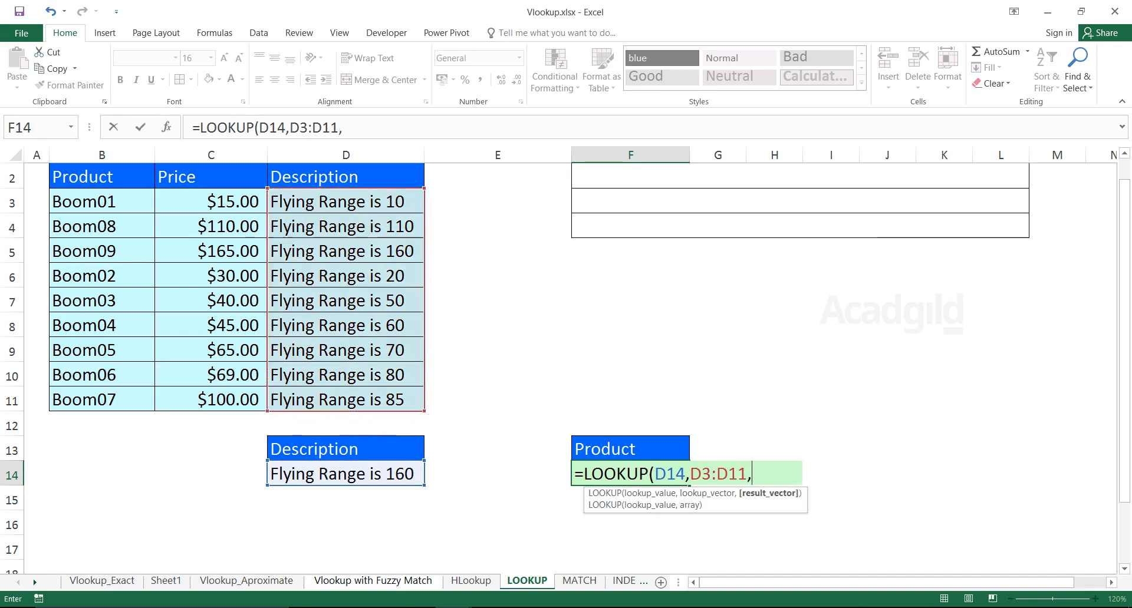
drag(103, 202, 147, 403)
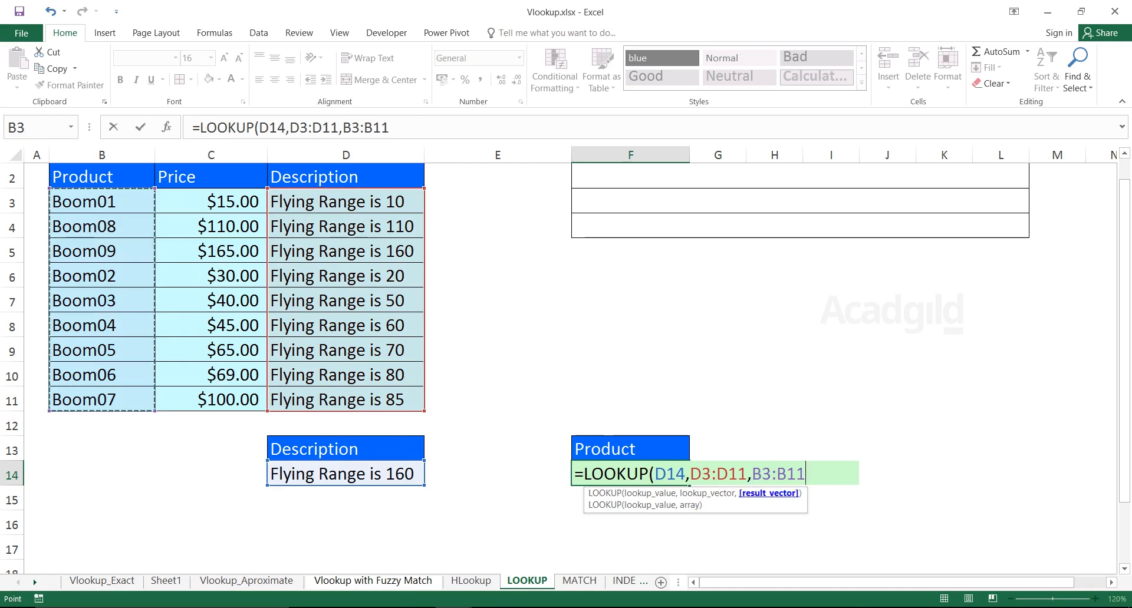
text())
key(Return)
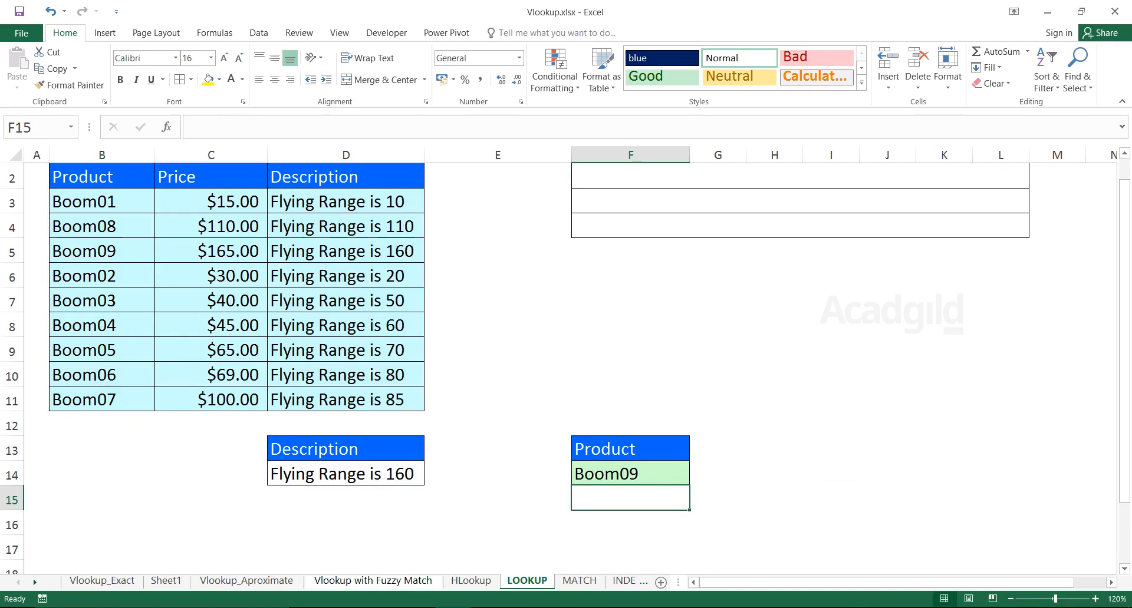
Set the font color of the hidden Lookup Rules text in F2:L4 to Automatic.
drag(619, 175, 1002, 226)
click(242, 80)
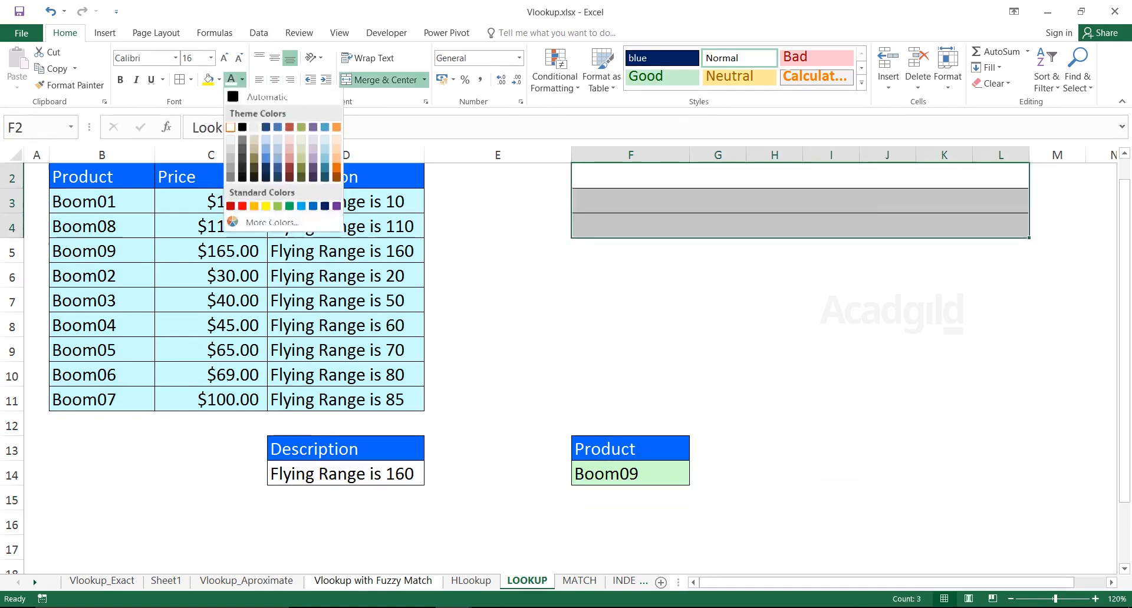
click(267, 97)
click(678, 177)
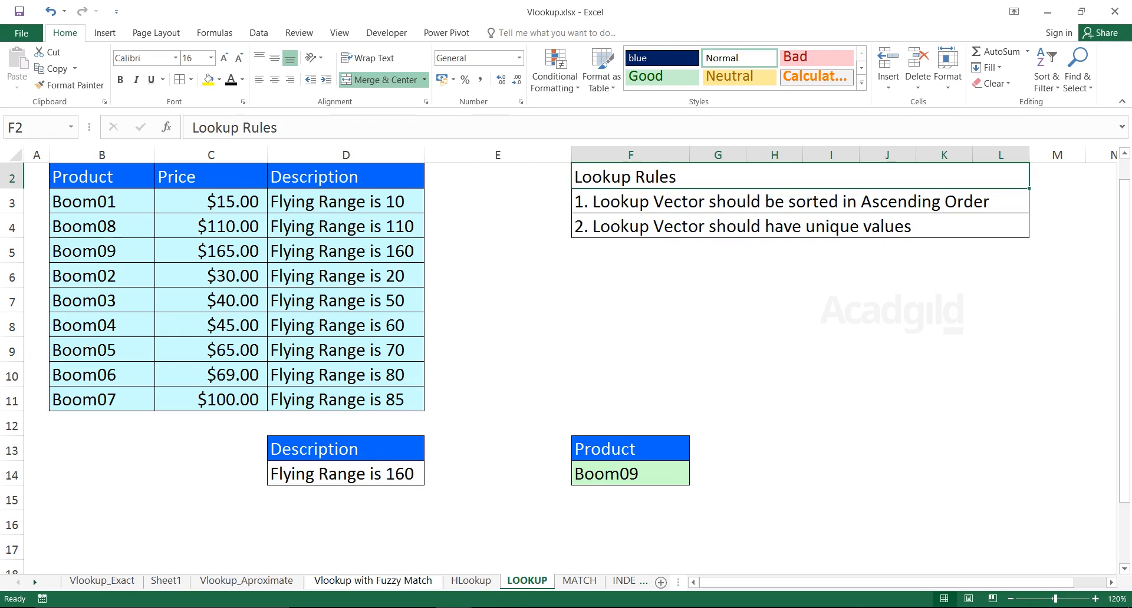
Check the Description values in D3:D11 against the rule that the lookup vector should be sorted in ascending order.
drag(342, 202, 342, 400)
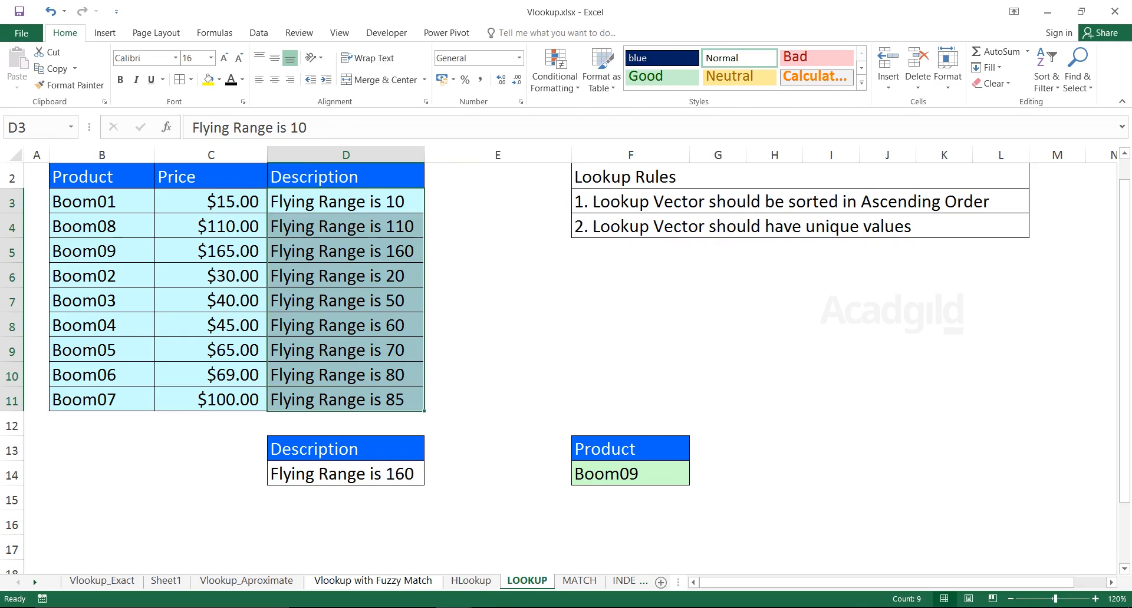
click(345, 202)
click(346, 226)
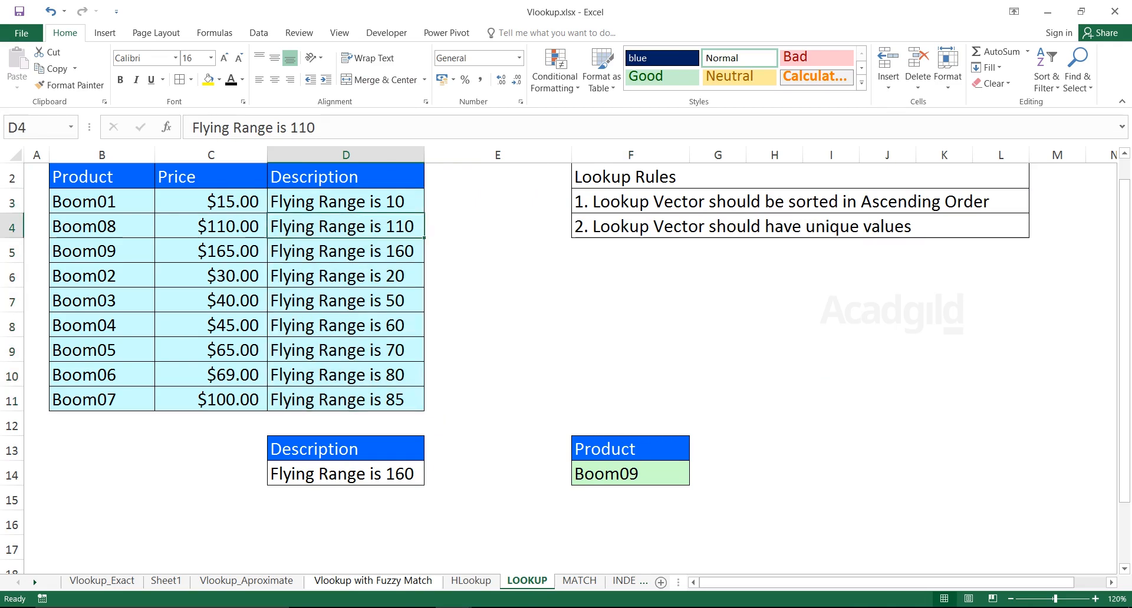
click(345, 251)
drag(345, 202, 346, 251)
drag(371, 189, 345, 399)
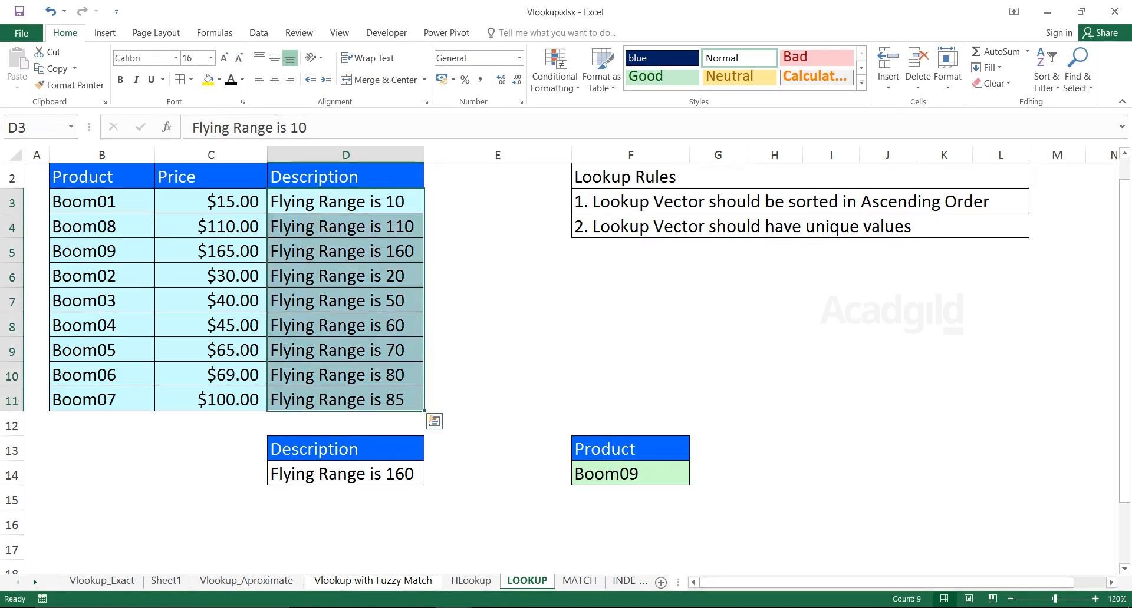
click(800, 202)
Review the rule in F4 about unique lookup values and compare it with the descriptions in D3:D11.
click(800, 226)
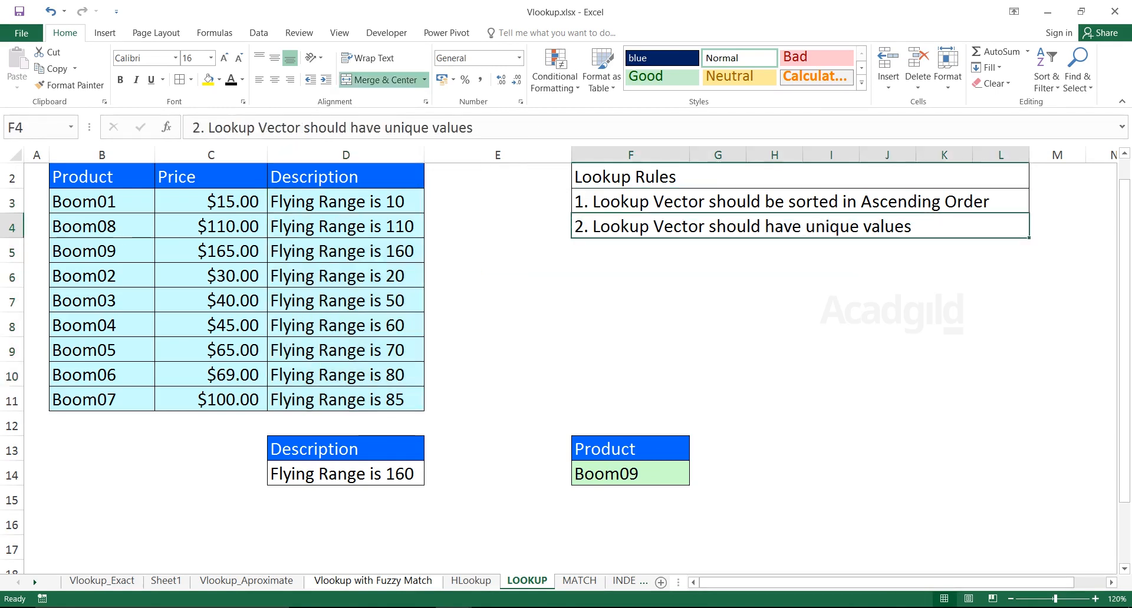
drag(346, 201, 346, 400)
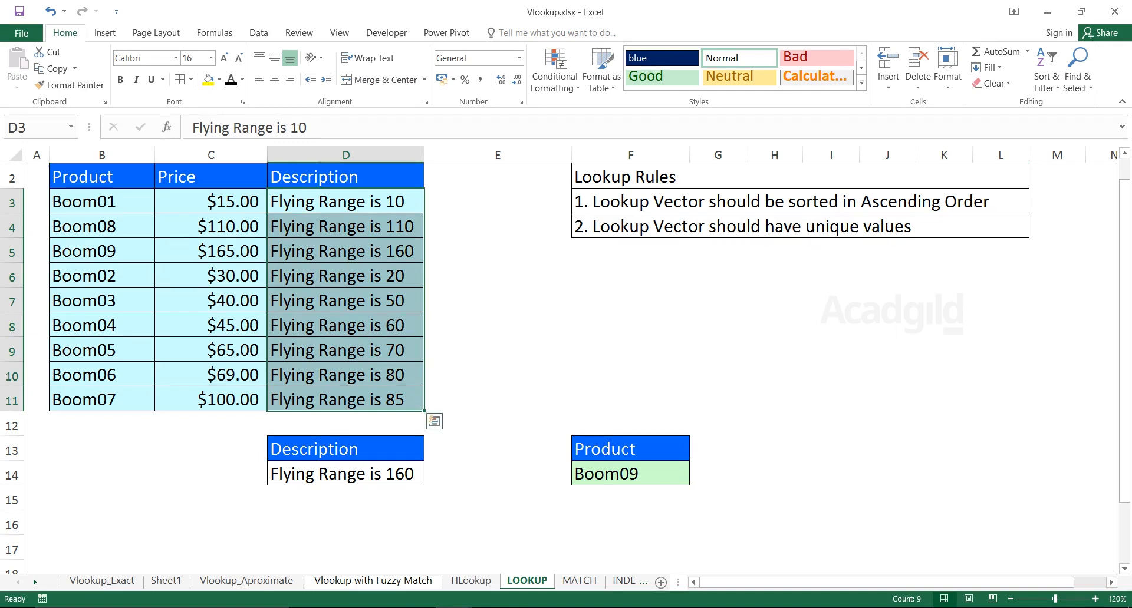
drag(640, 177, 643, 226)
click(800, 227)
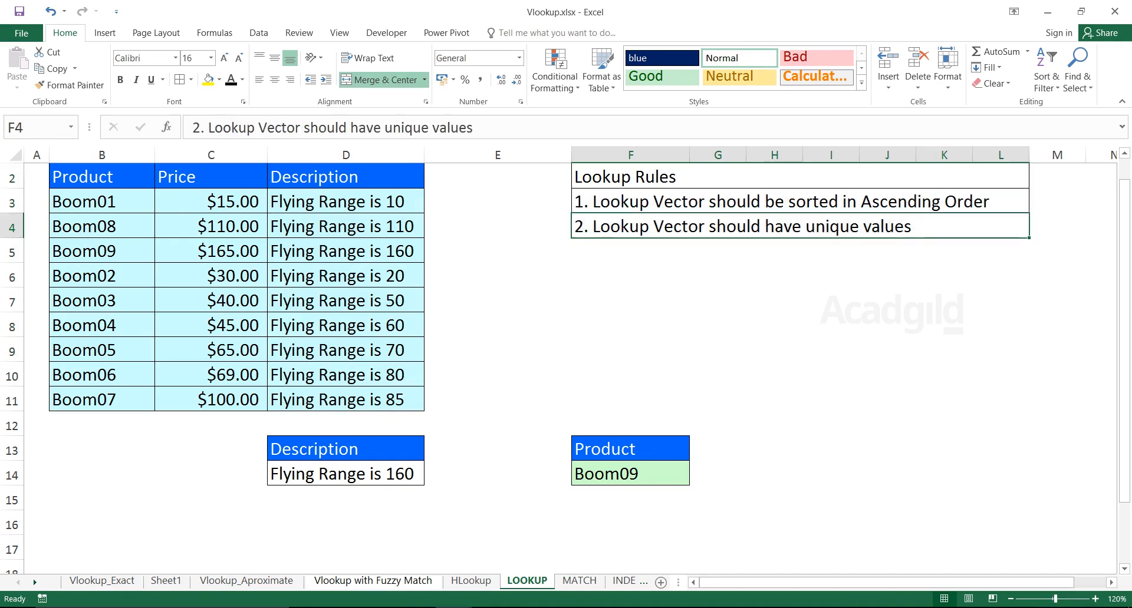
click(497, 276)
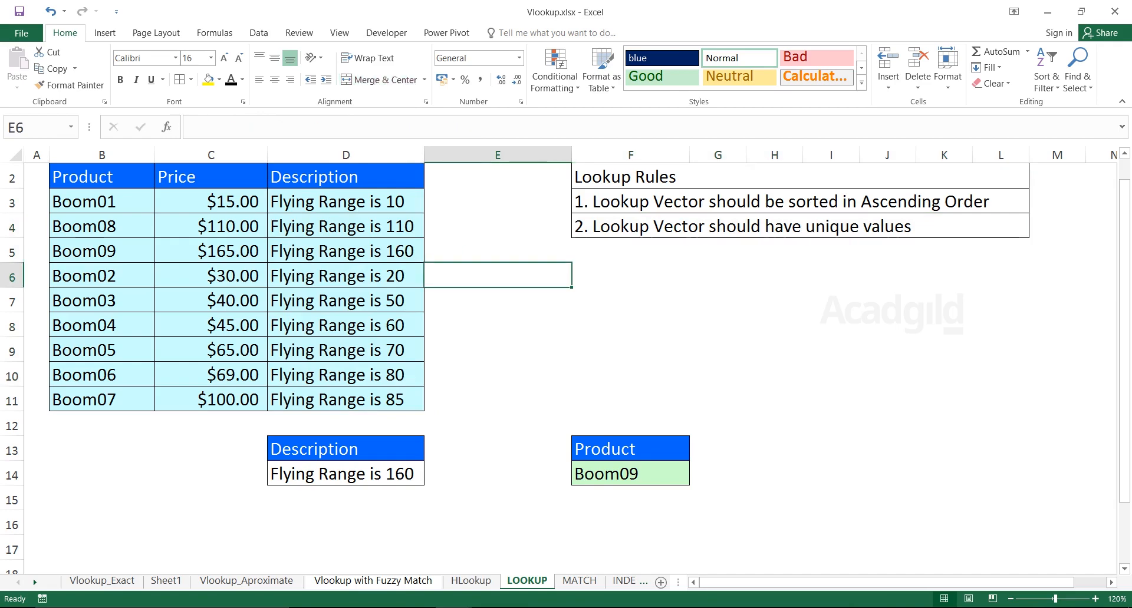
click(346, 251)
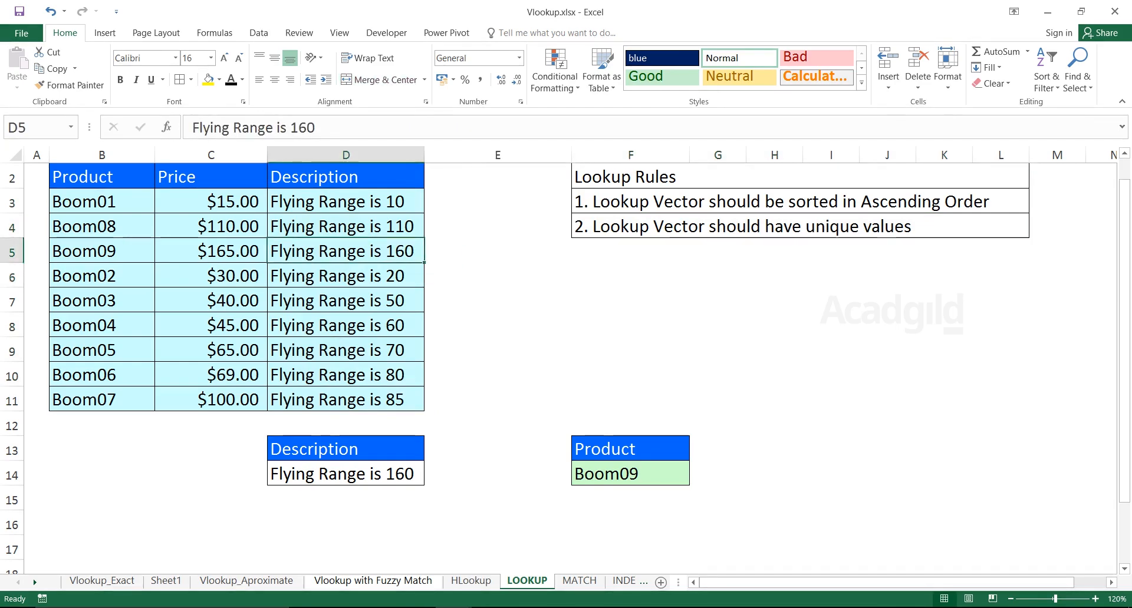
click(800, 226)
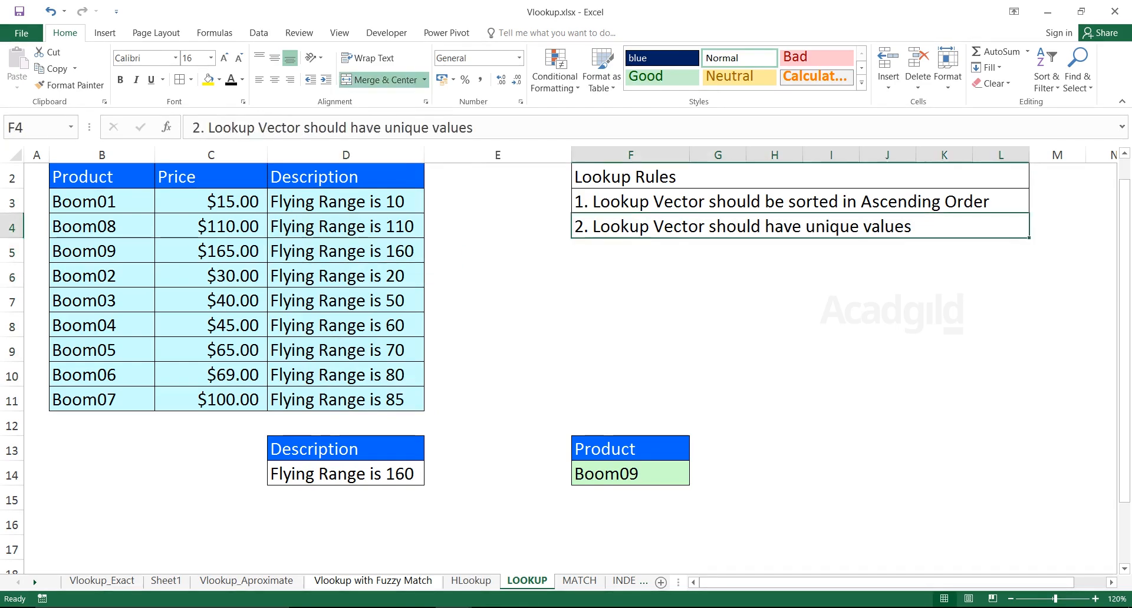